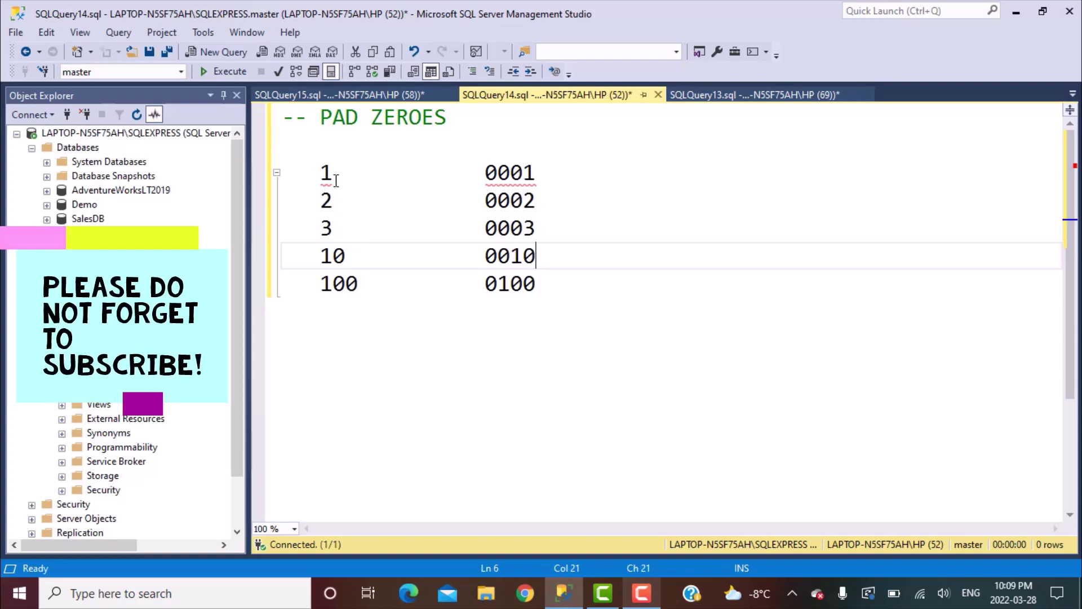
drag(331, 175, 321, 175)
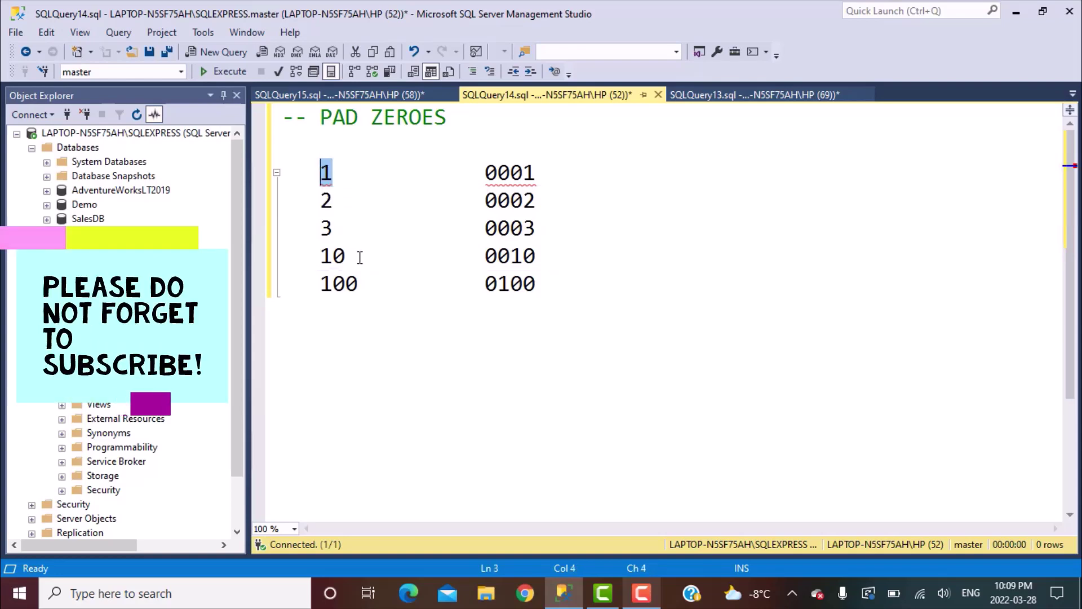
drag(362, 285, 315, 287)
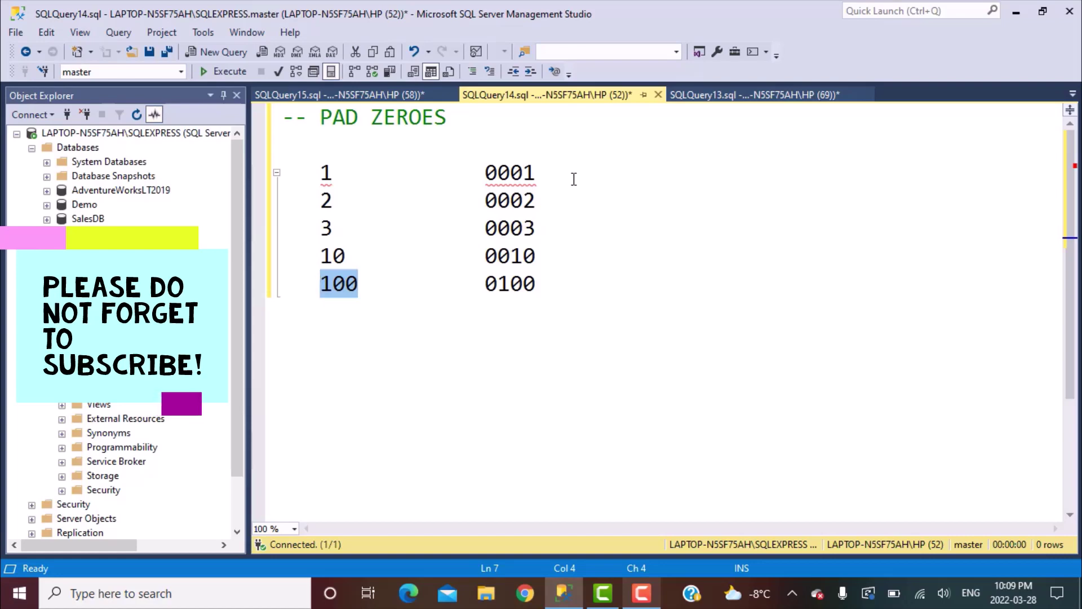
drag(558, 175, 491, 178)
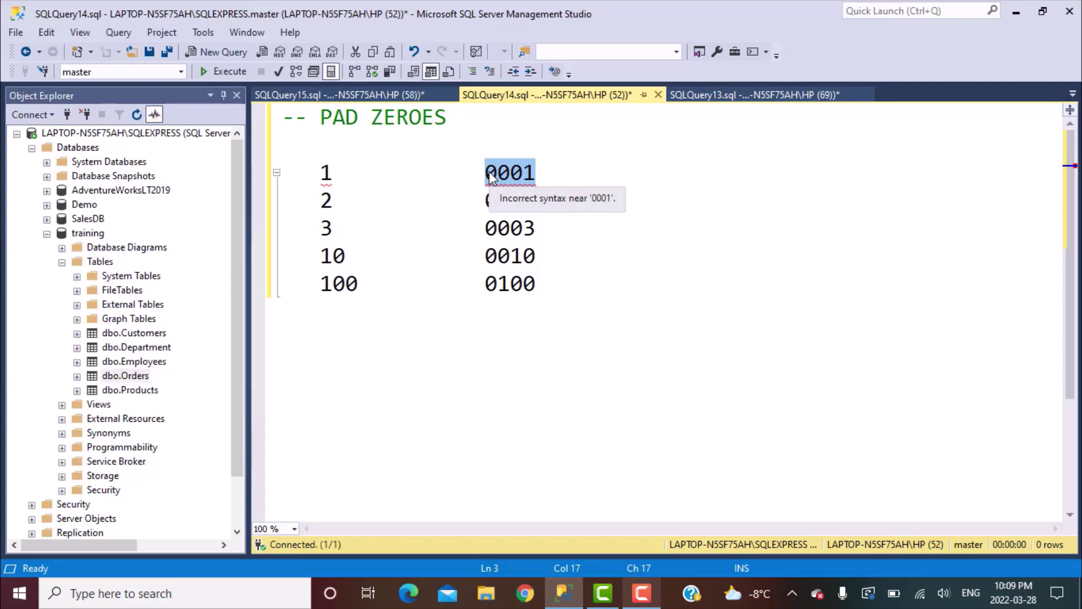
click(552, 181)
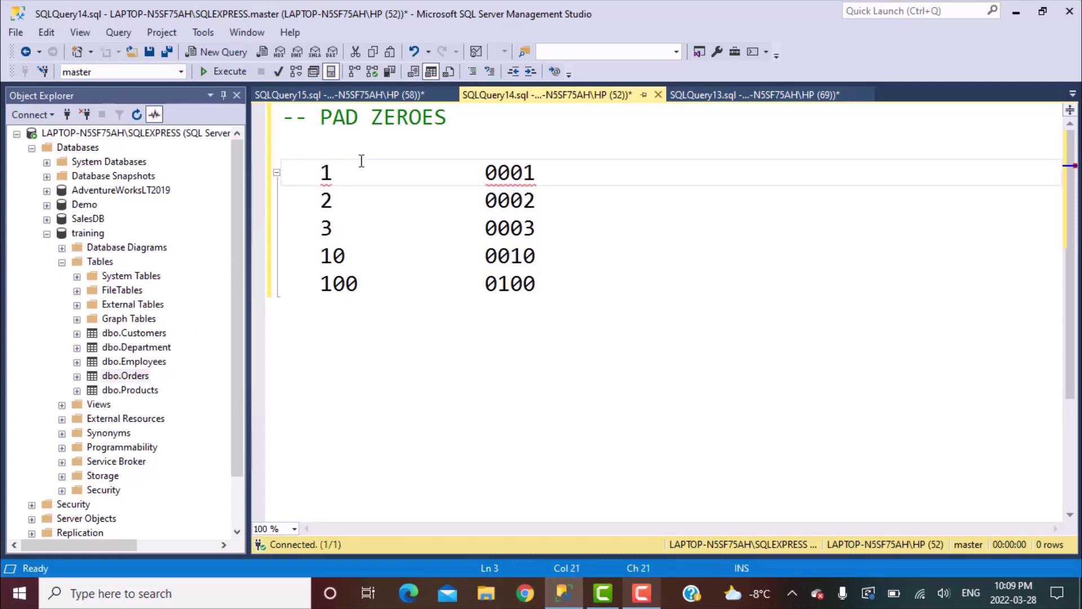
drag(523, 174, 486, 174)
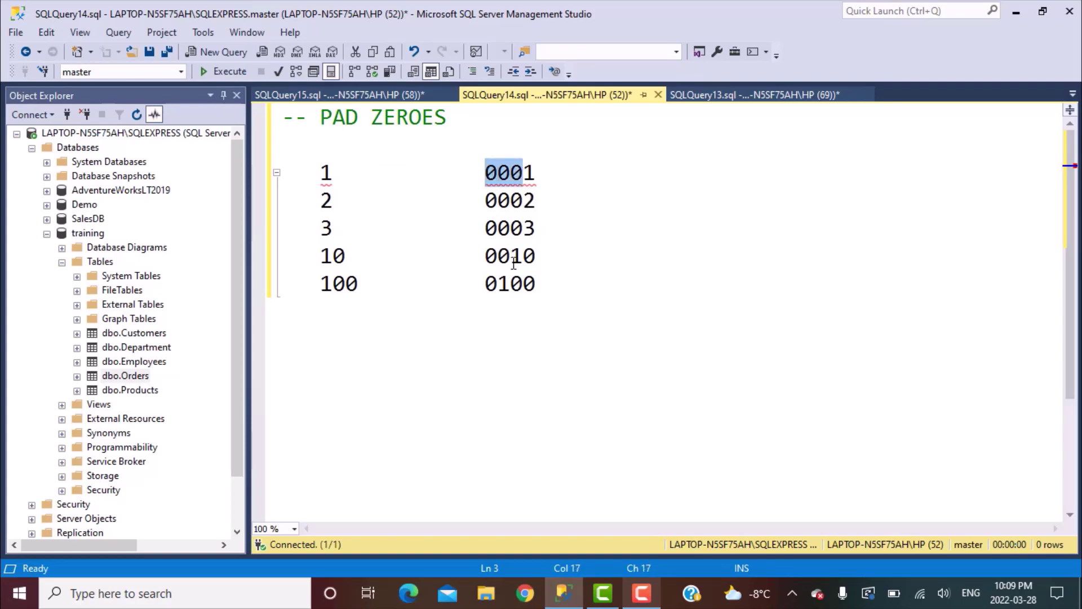
drag(536, 256, 487, 258)
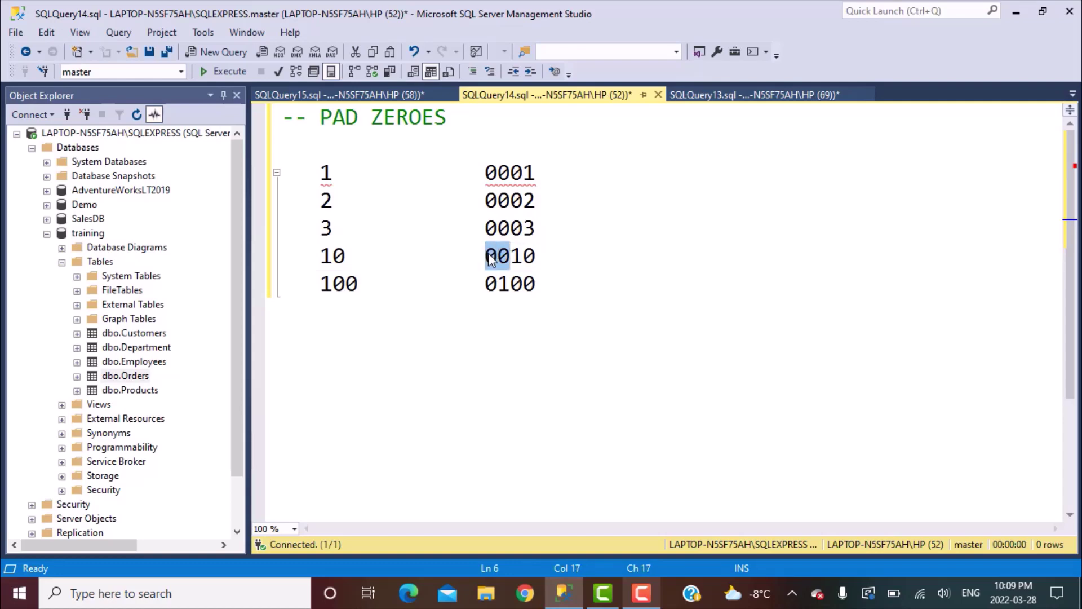
click(227, 50)
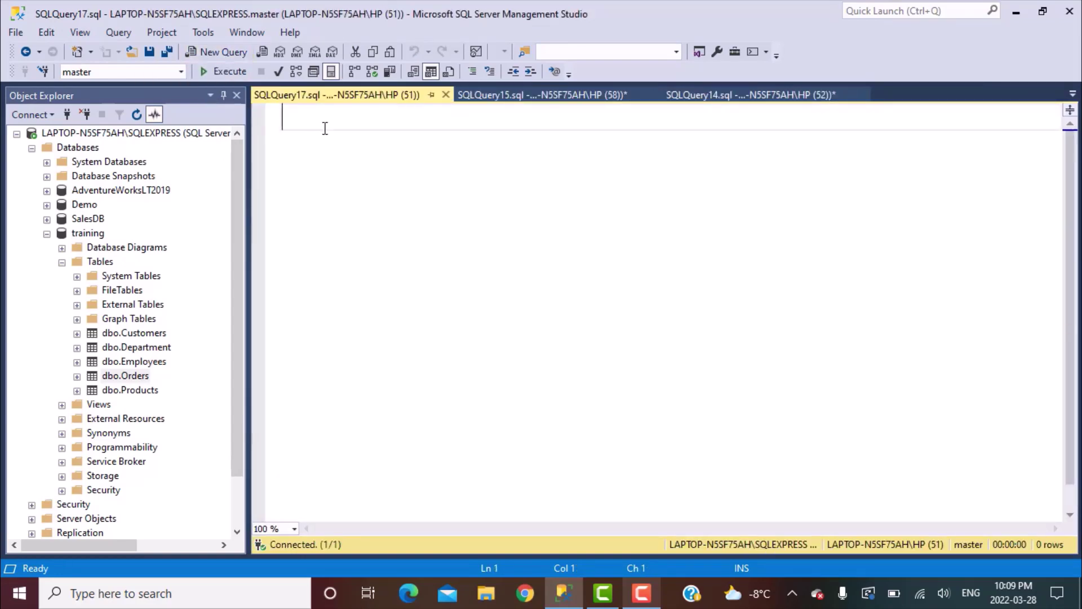
text(dec)
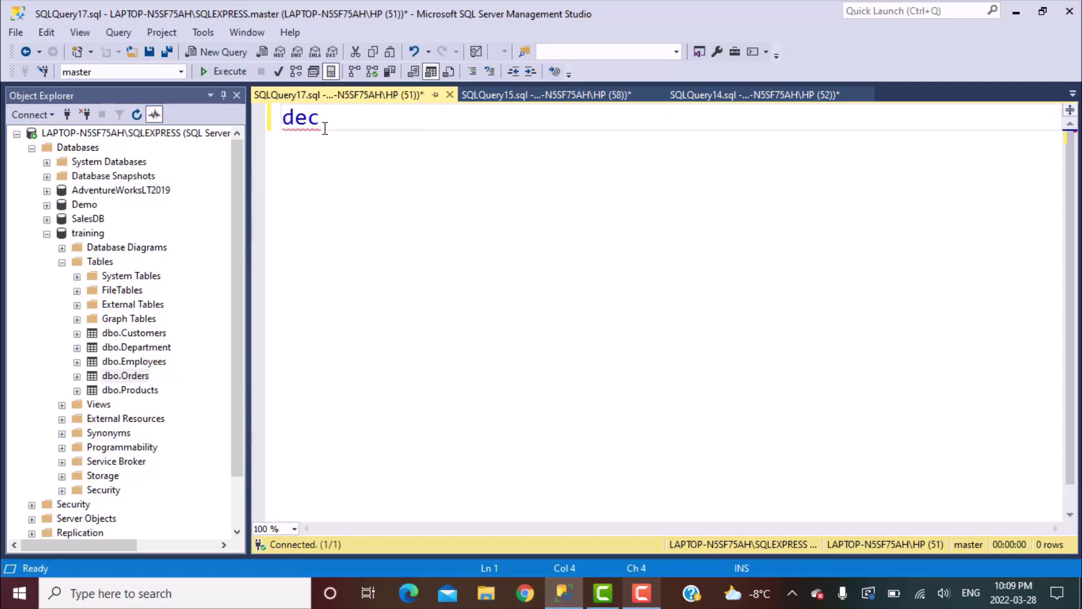
text(lare )
text(@var)
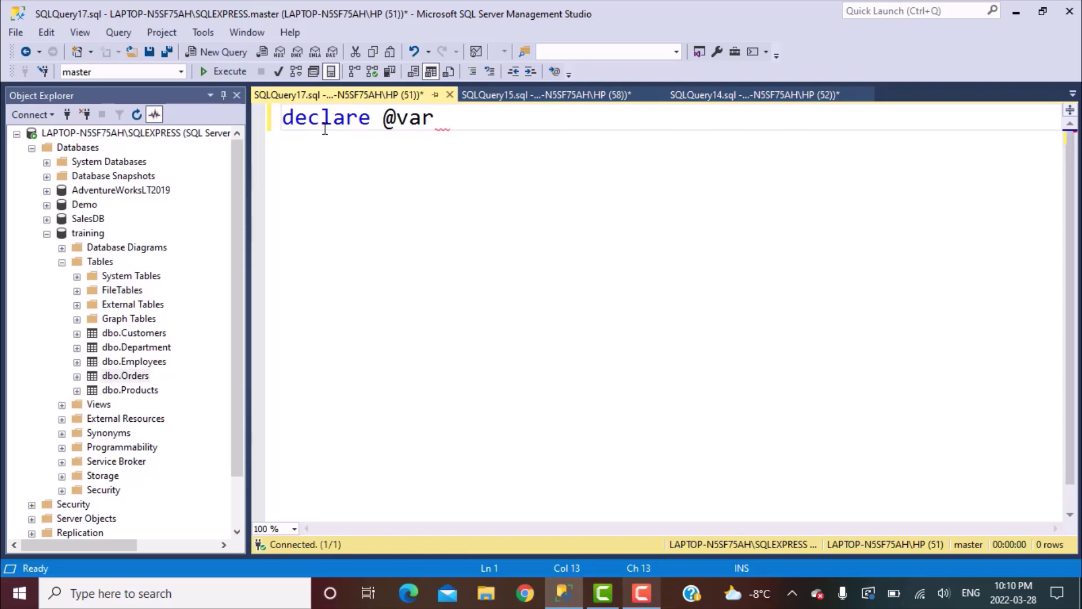
text( varchar)
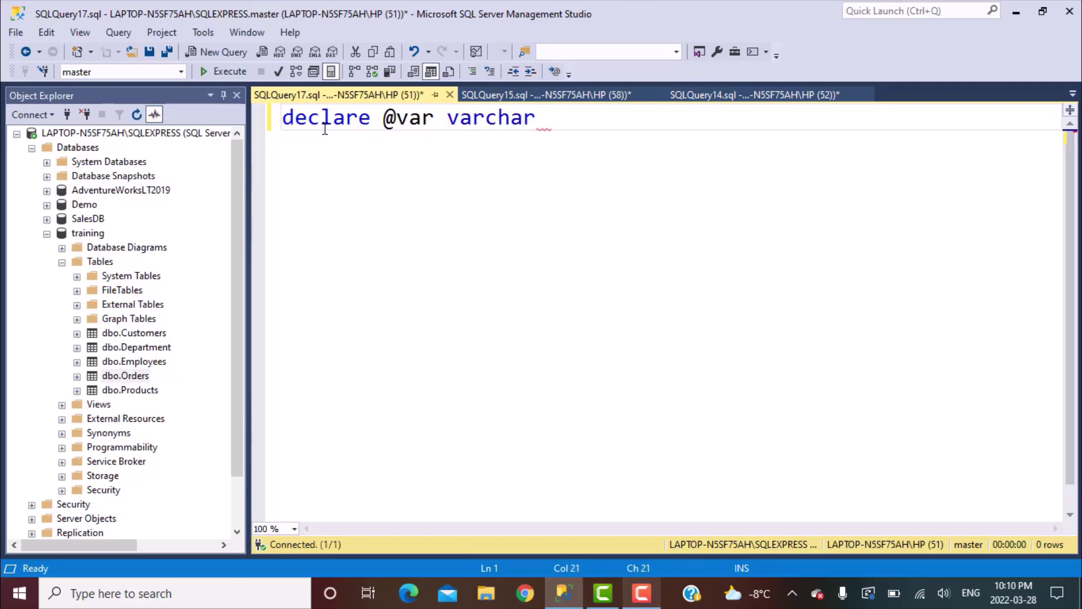
text((10))
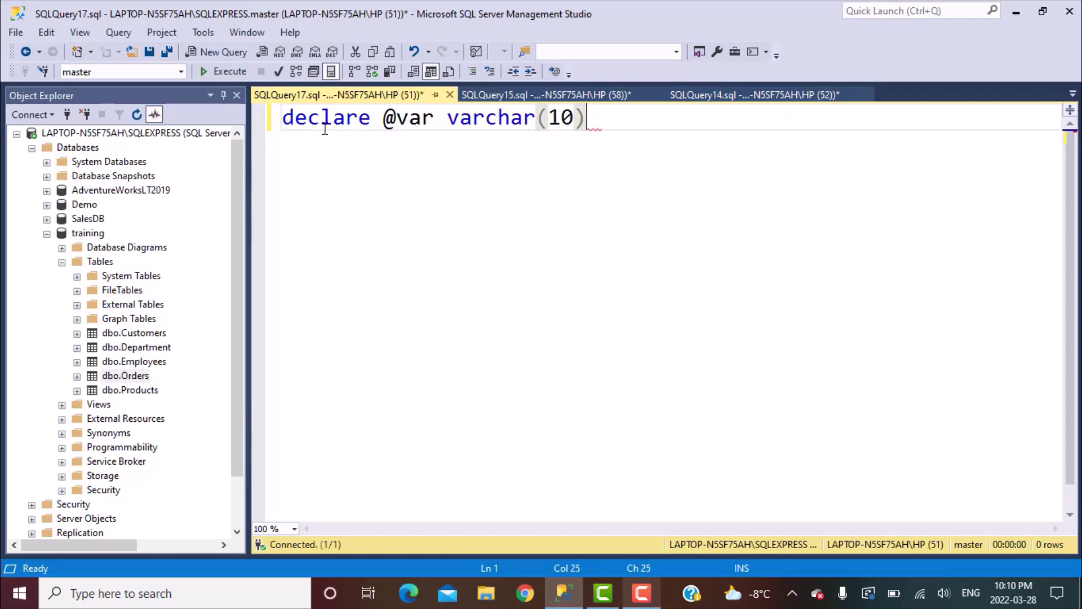
text( = )
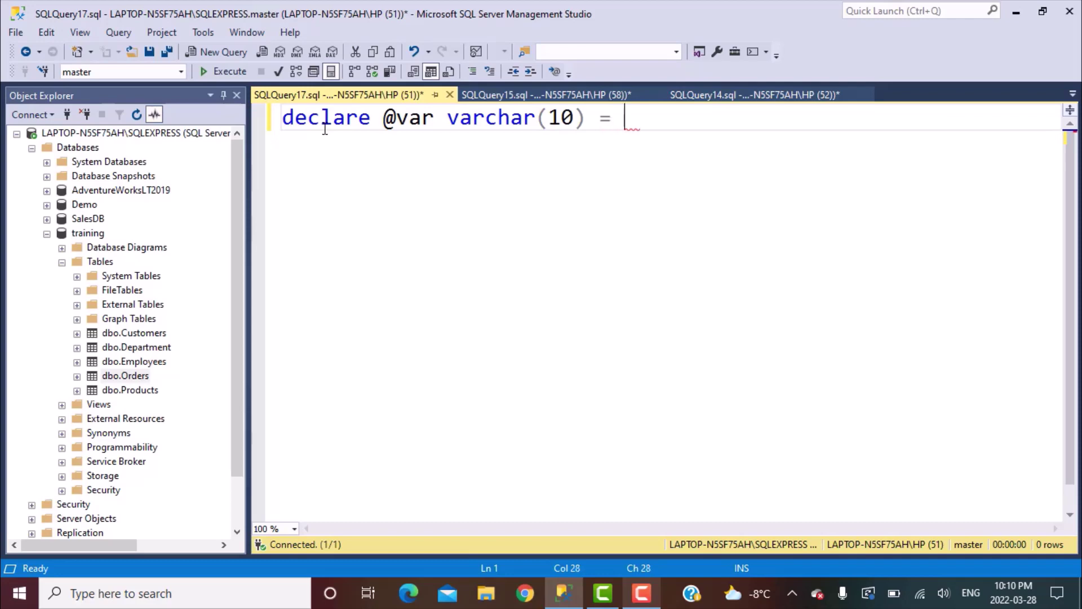
text('4)
text(';)
key(Return)
key(Return)
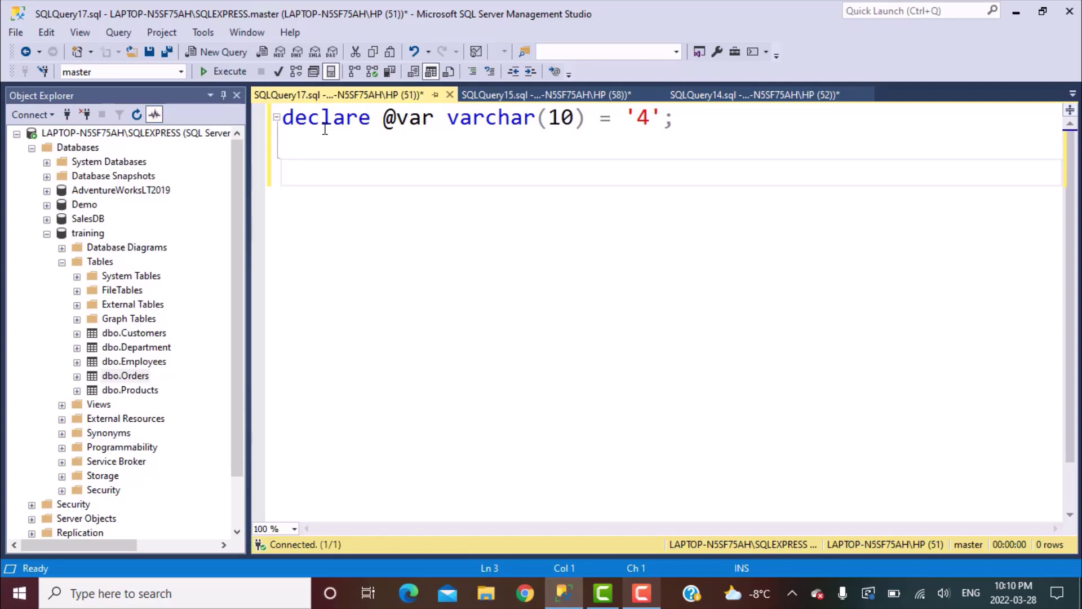
text(Seelct)
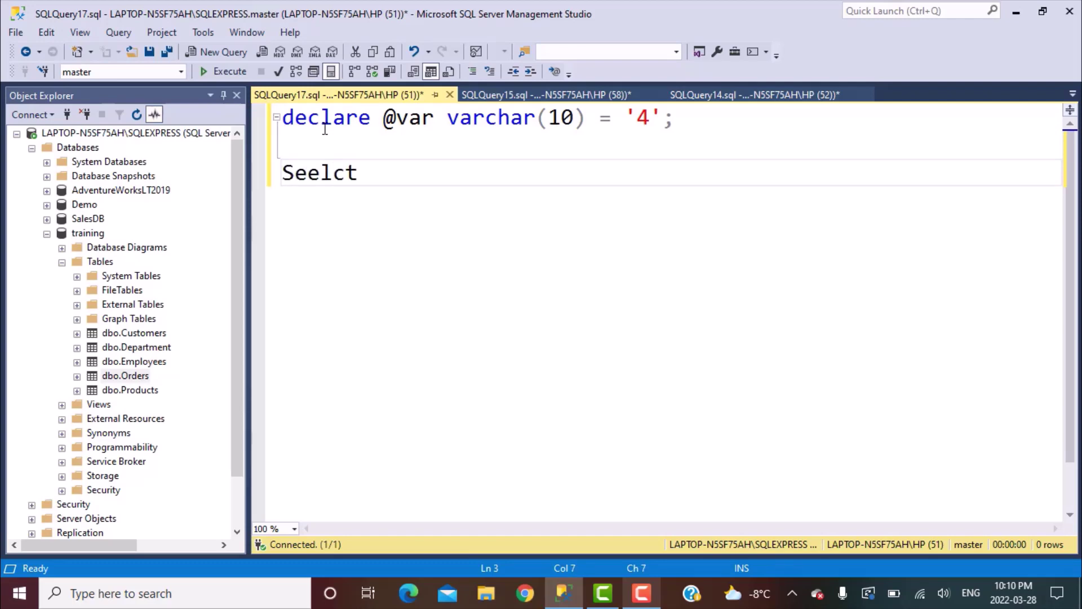
key(BackSpace)
key(BackSpace)
key(BackSpace)
key(BackSpace)
text(le)
text(ct)
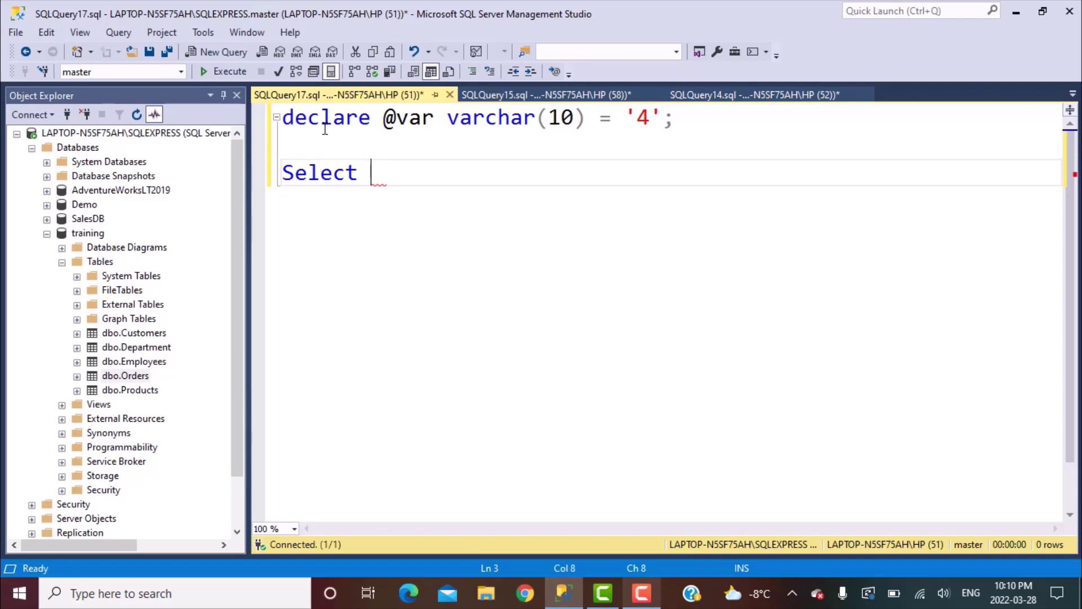
text(')
text(000)
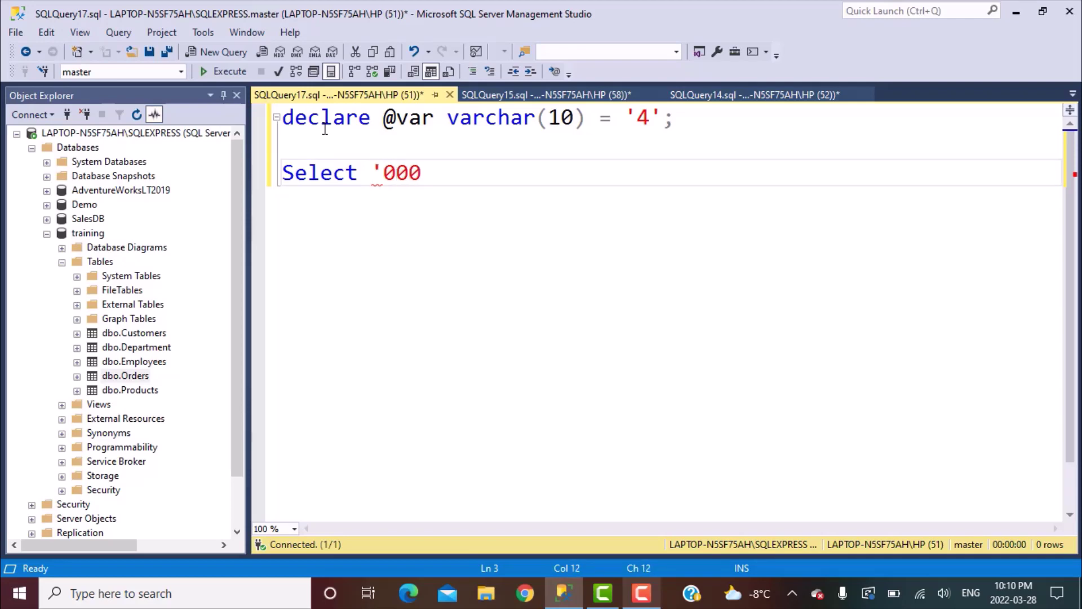
text(0' )
text(@var)
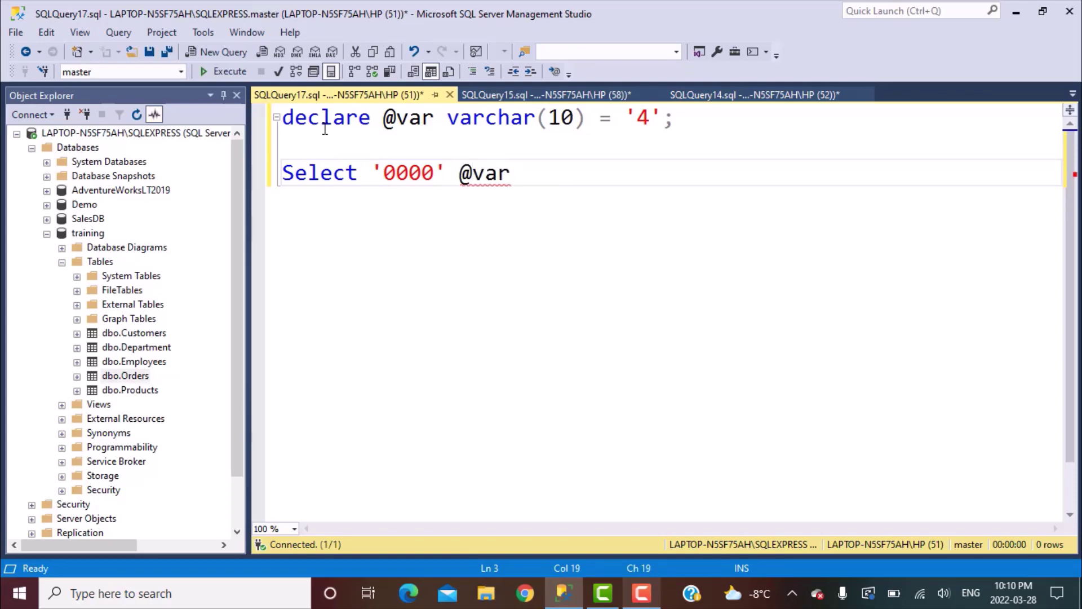
click(460, 173)
text(+)
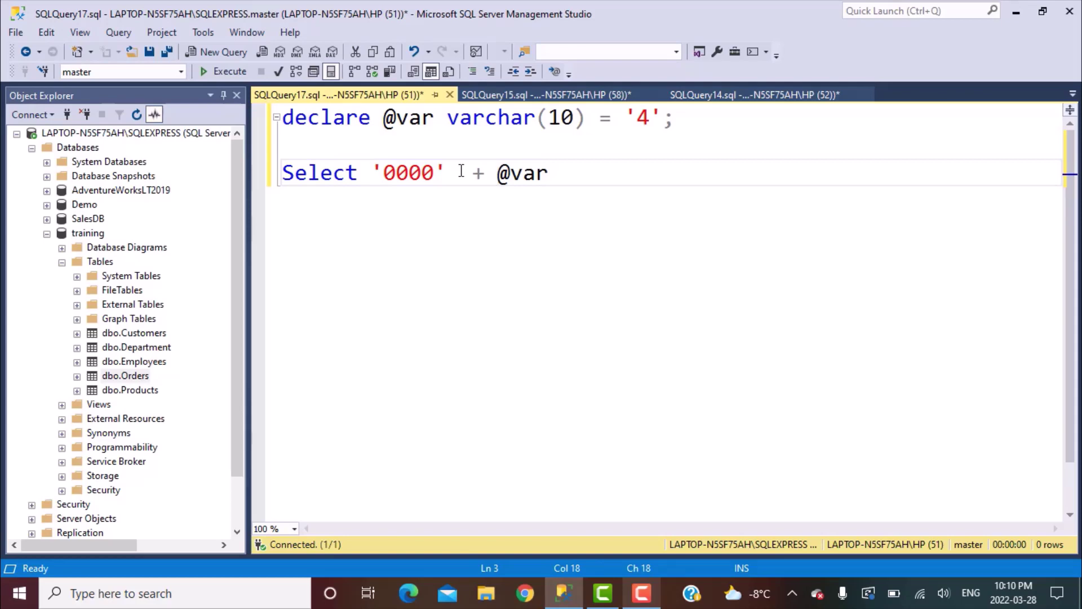
key(shift+Up)
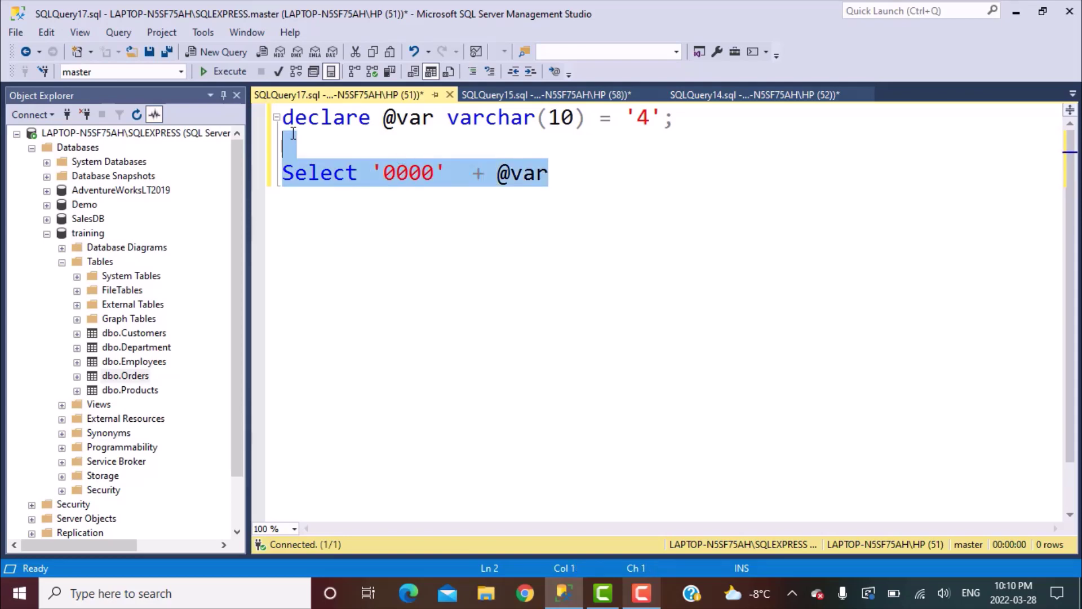
key(shift+Up)
- Execute the selected query to get 00004 and place the cursor before '0000'
click(226, 73)
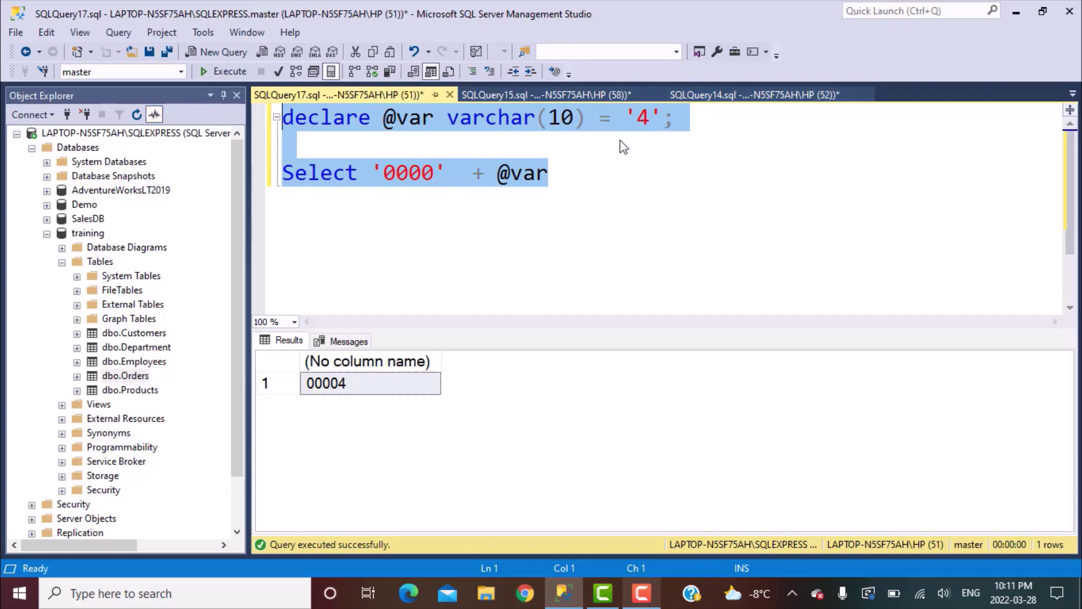
click(371, 167)
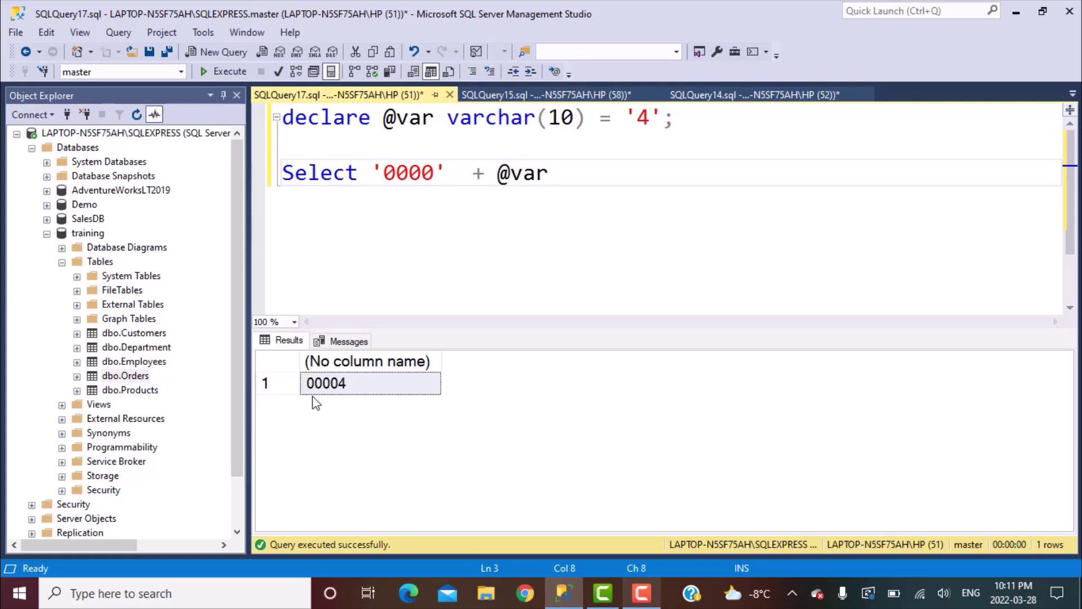
text(Righ)
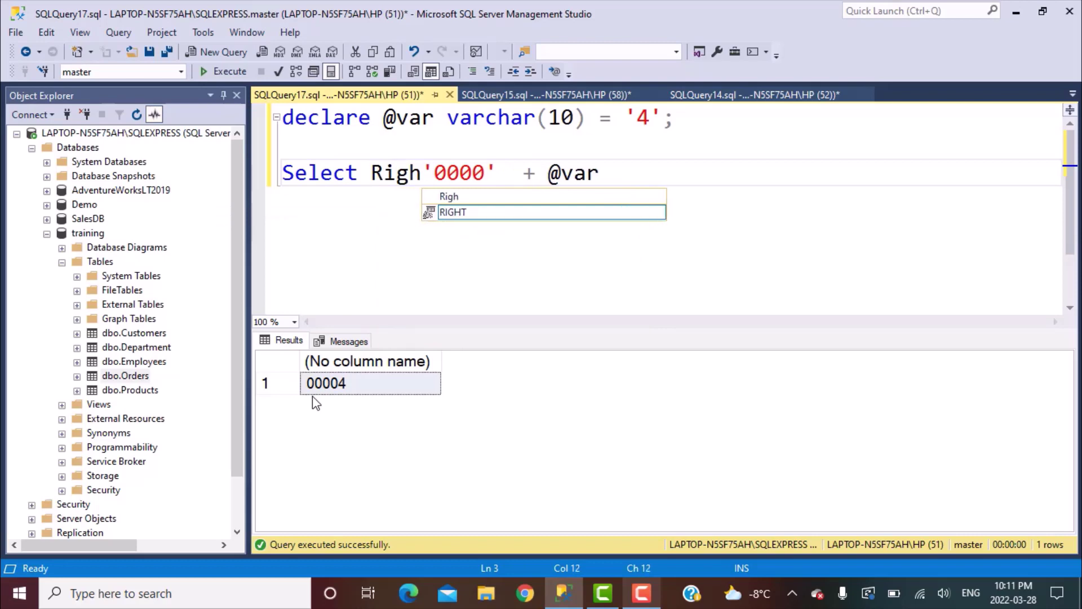
text(t()
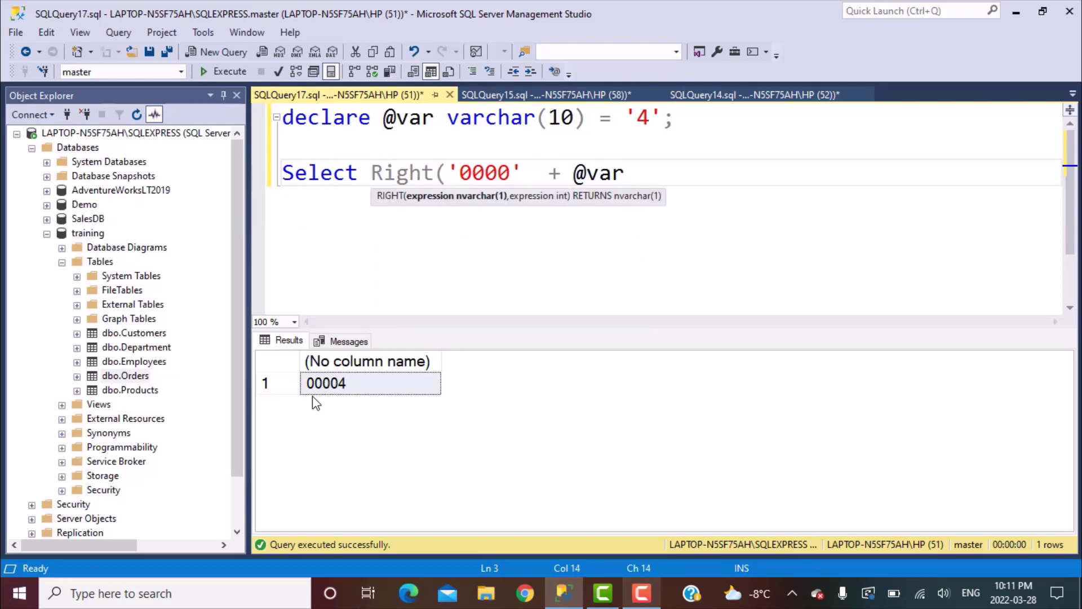
text(()
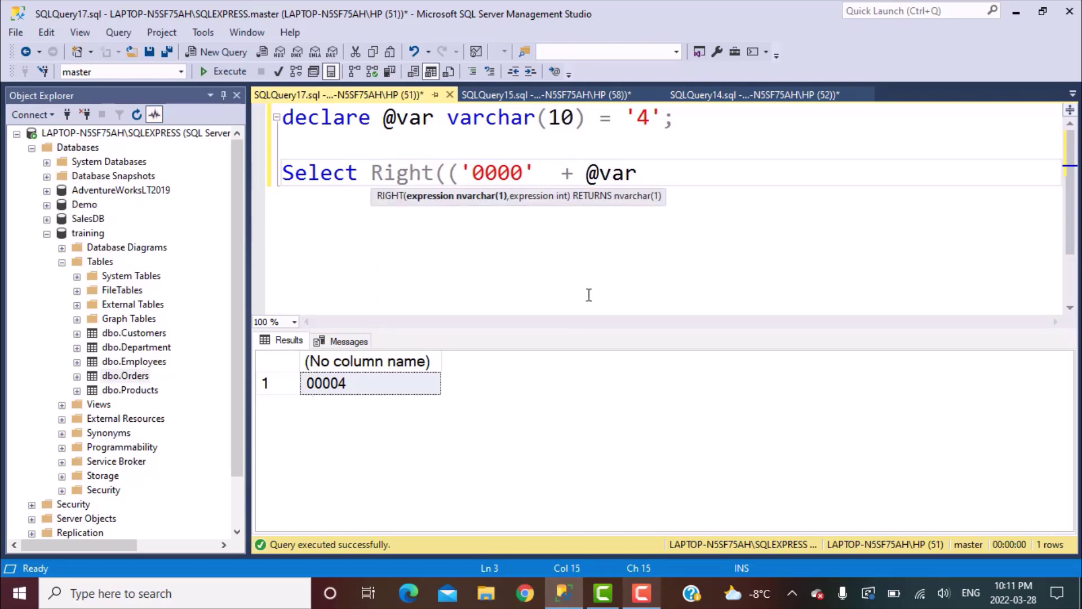
click(703, 174)
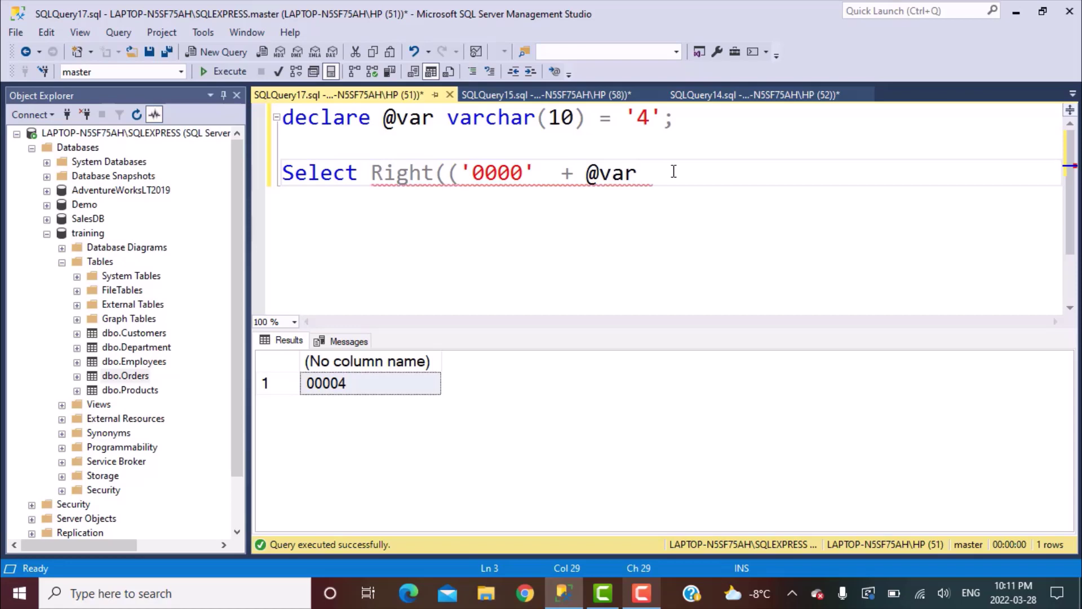
text(),)
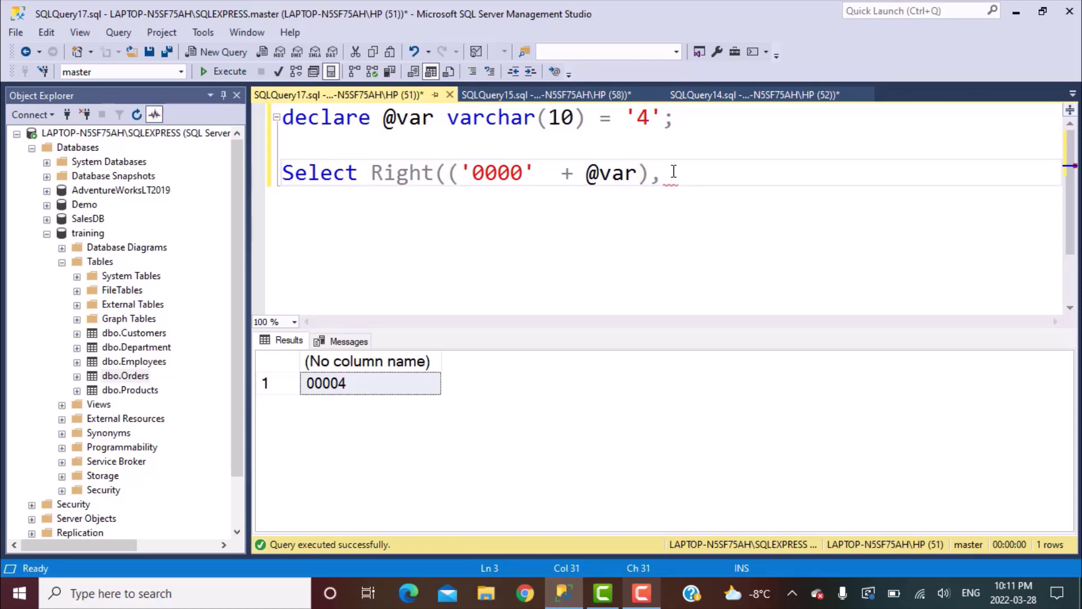
text(4))
drag(708, 175, 278, 121)
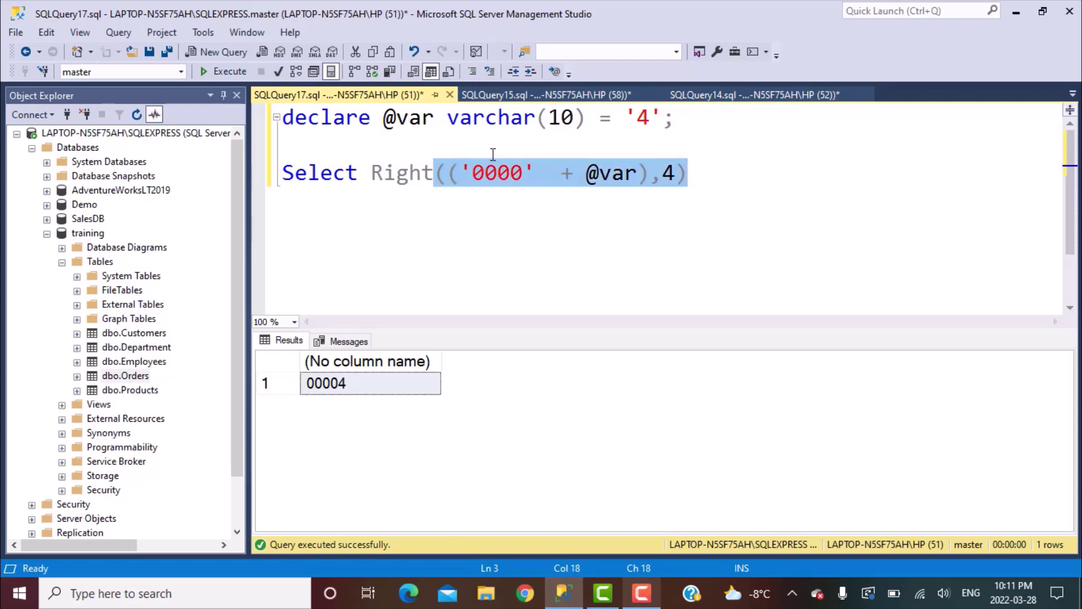
click(227, 75)
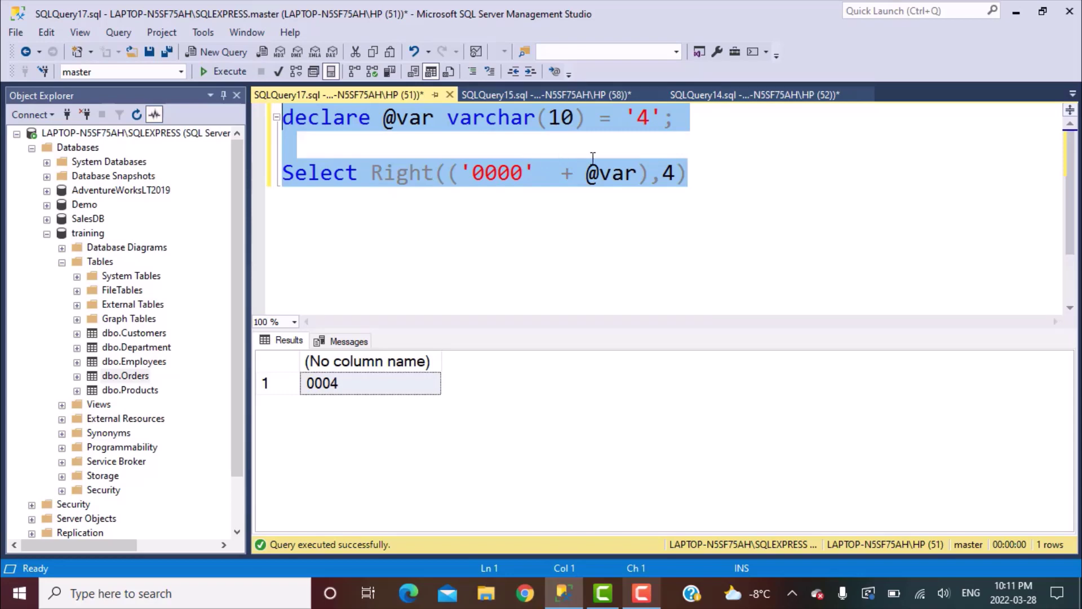
click(650, 121)
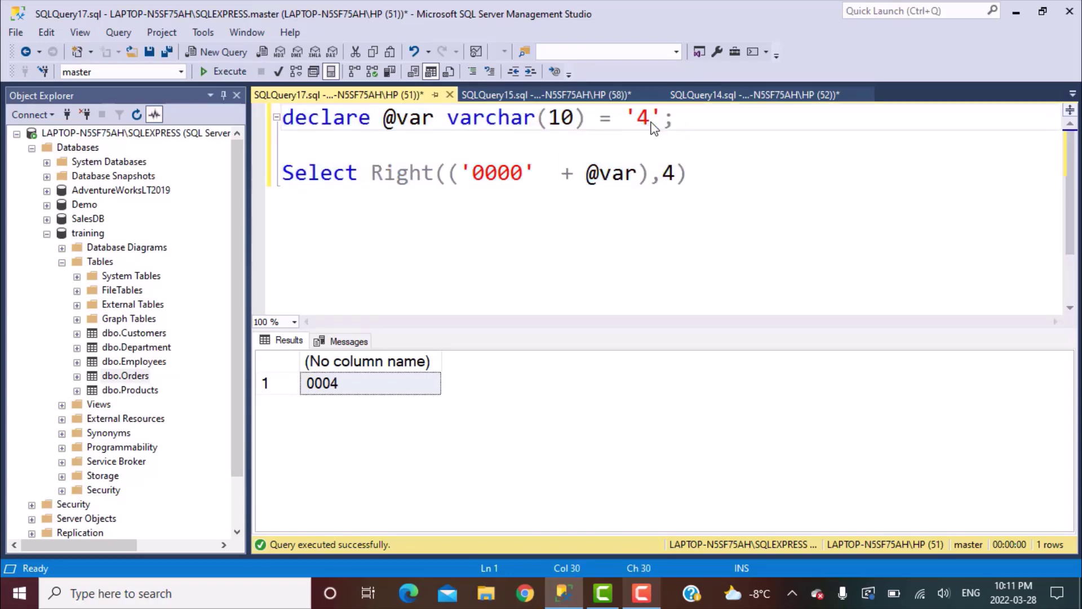
text(4)
mouse_move(720, 172)
mouse_down()
mouse_move(316, 94)
mouse_move(258, 106)
mouse_up()
click(233, 74)
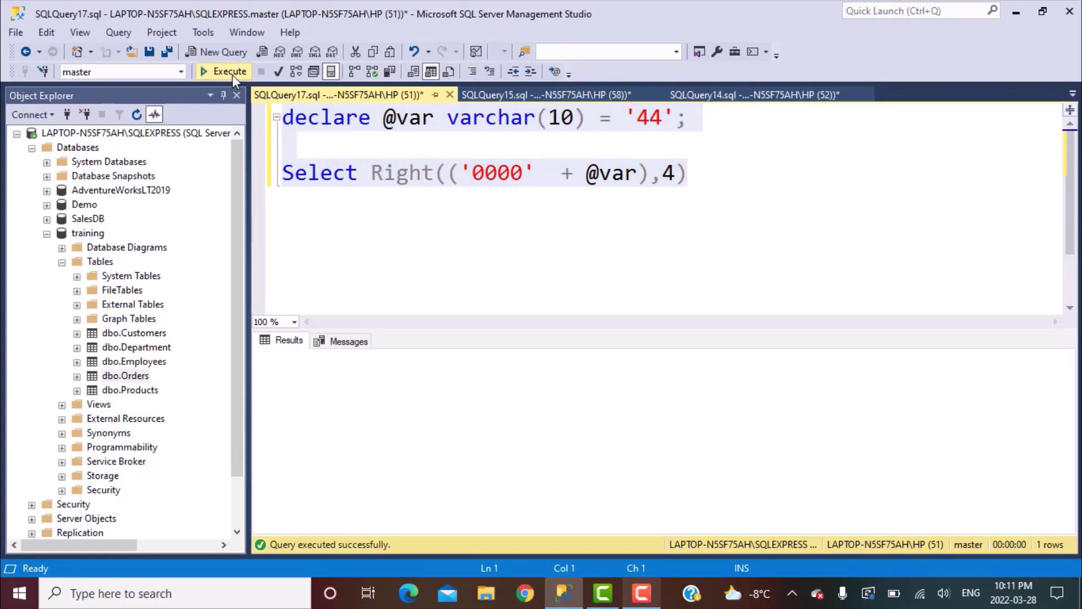